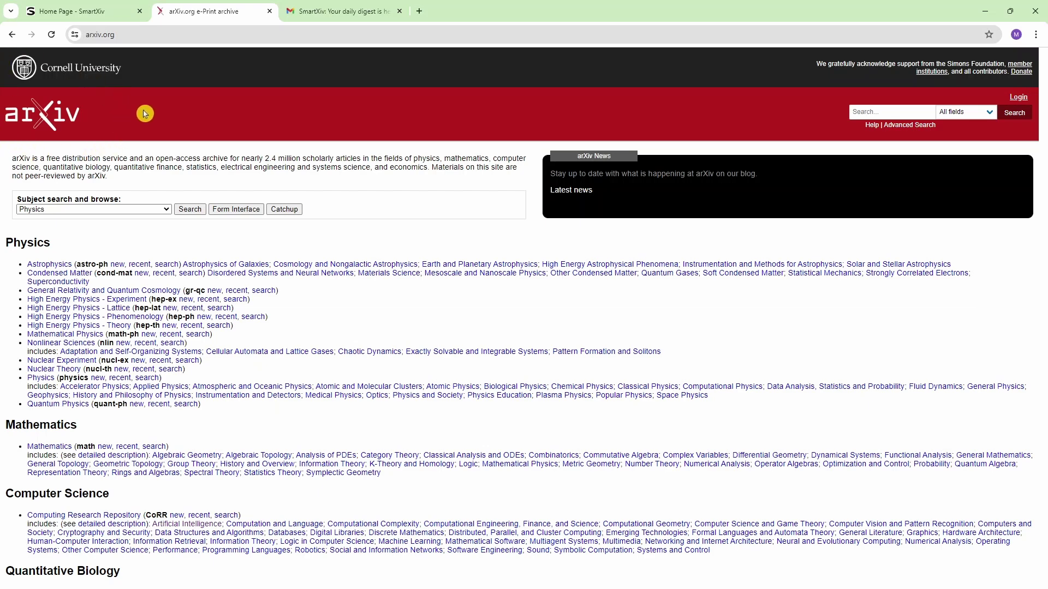
Switch the browser to the SmartXiv home page tab
click(93, 15)
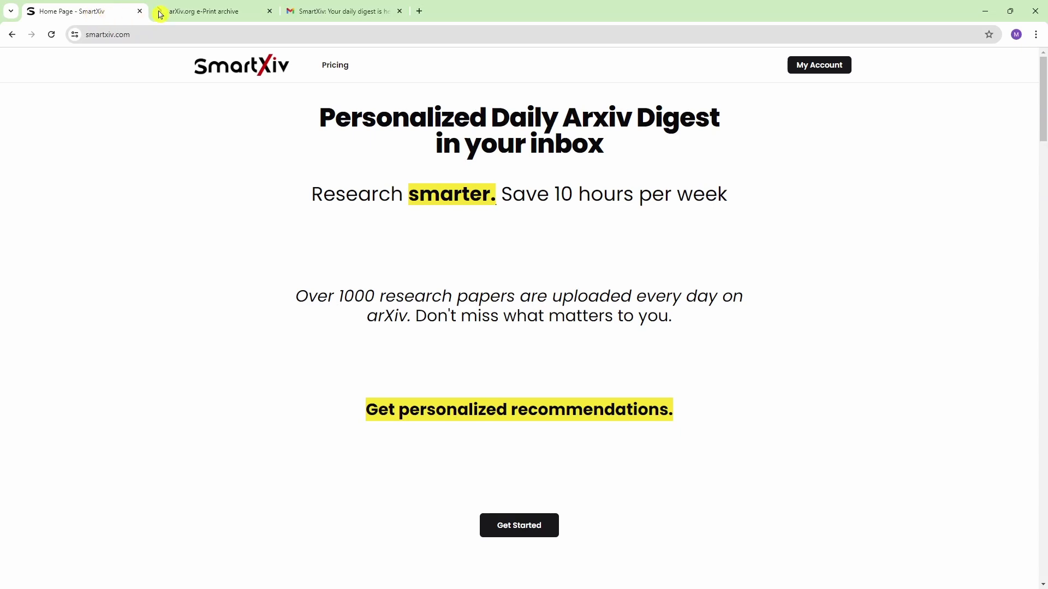
Return to the arXiv homepage and highlight its 2.4 million articles figure and covered fields
click(187, 11)
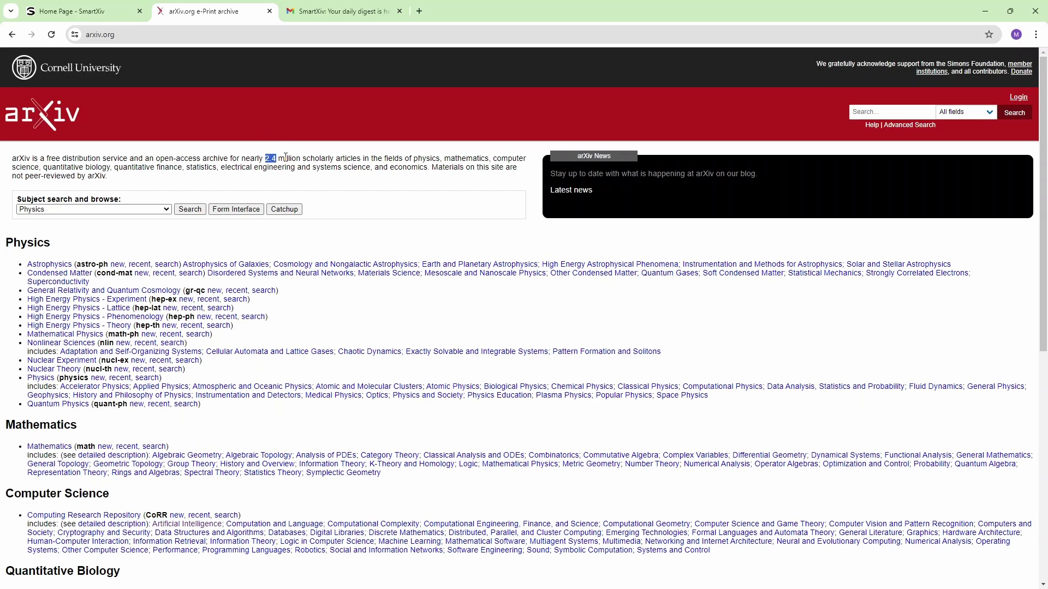
drag(285, 158, 357, 158)
mouse_move(443, 167)
mouse_down()
mouse_move(443, 159)
mouse_move(117, 164)
mouse_move(418, 168)
mouse_up()
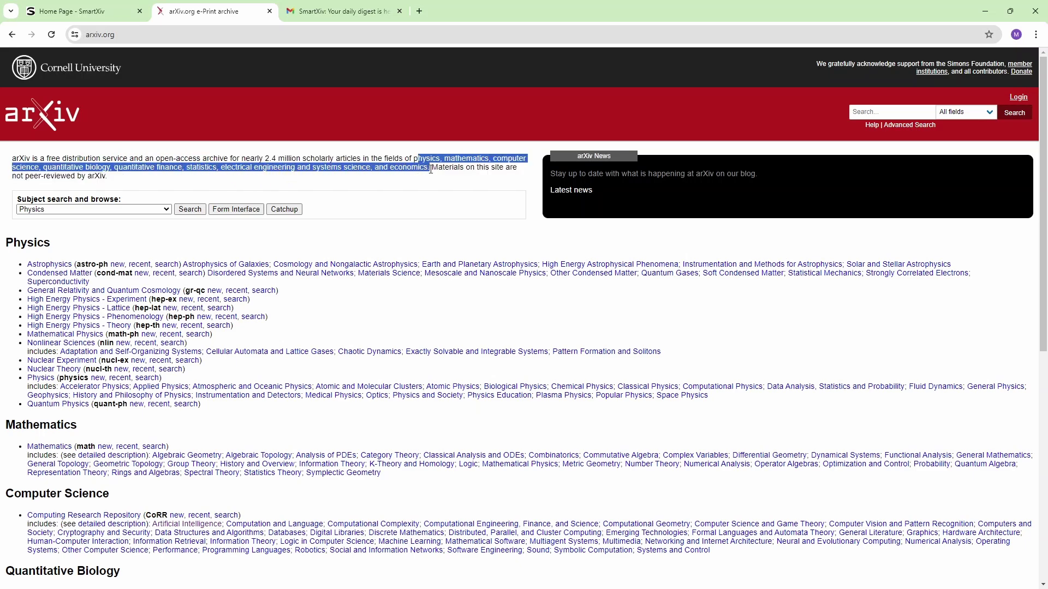
click(414, 194)
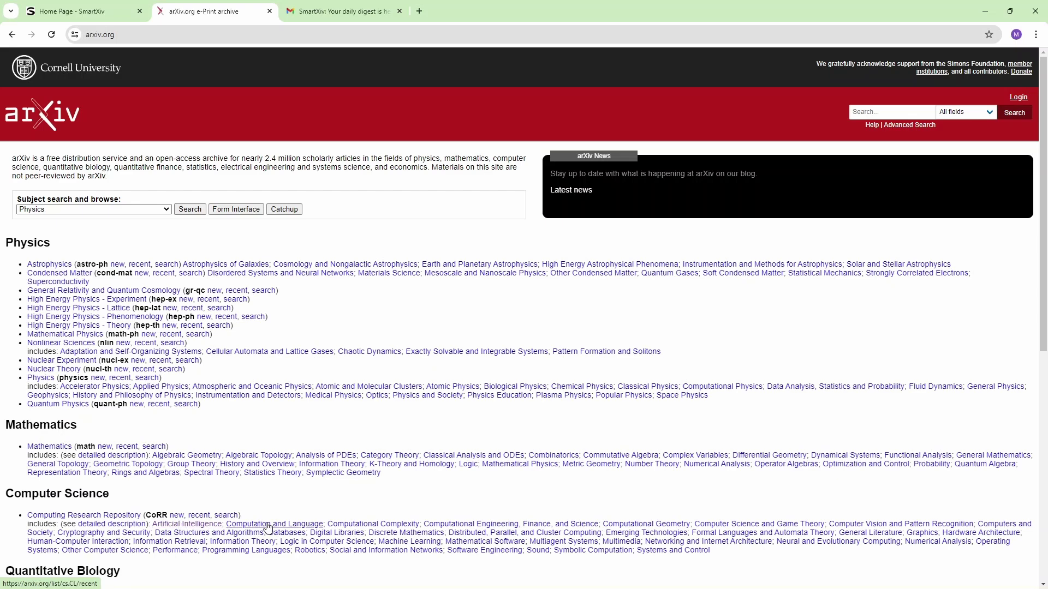
Open the recent Computer Science Artificial Intelligence submissions and note the total entry count
click(172, 527)
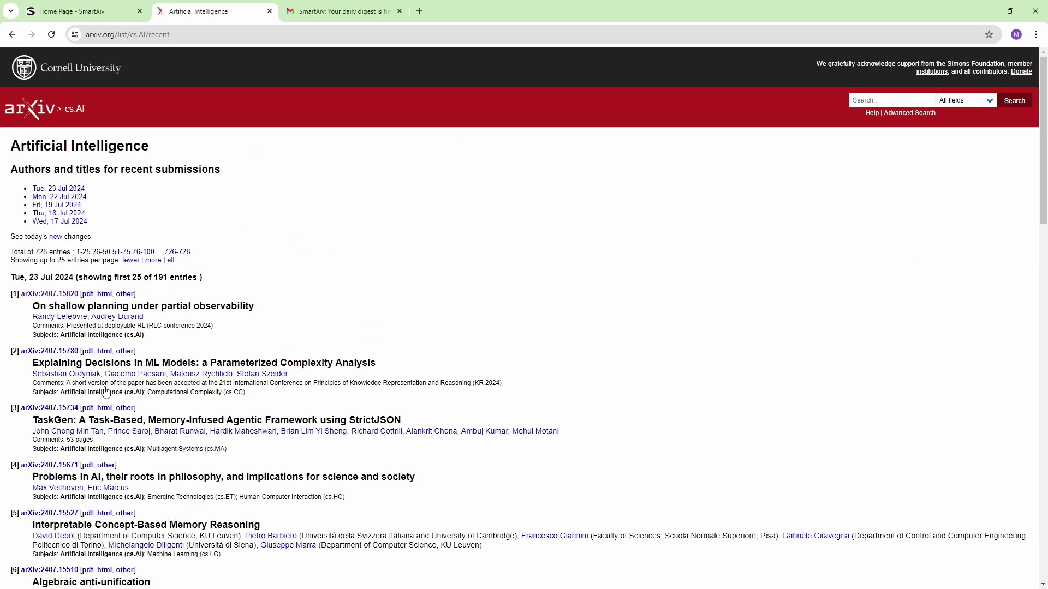
drag(18, 252, 70, 253)
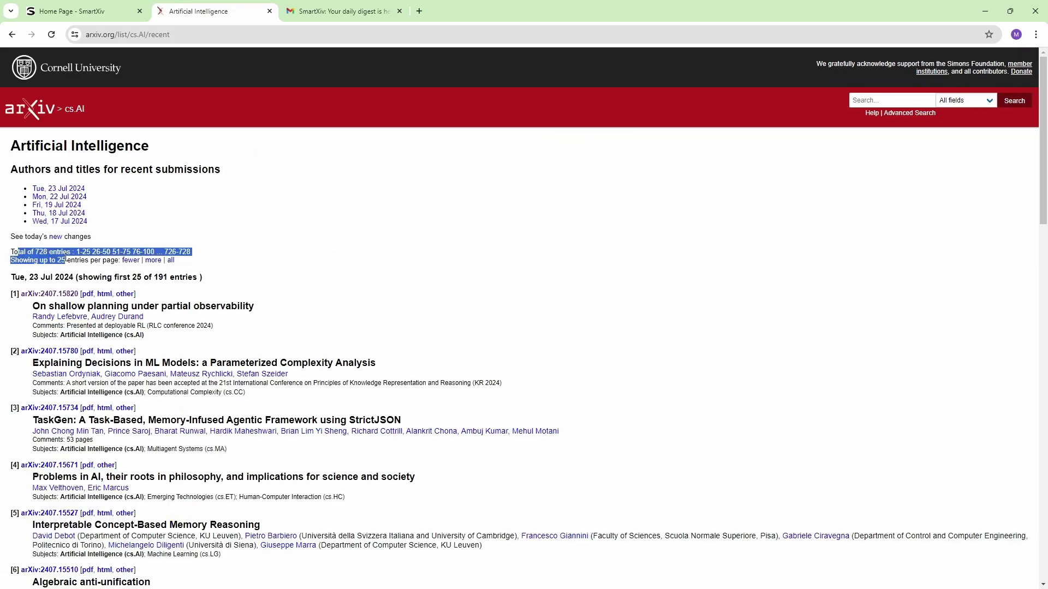
click(252, 252)
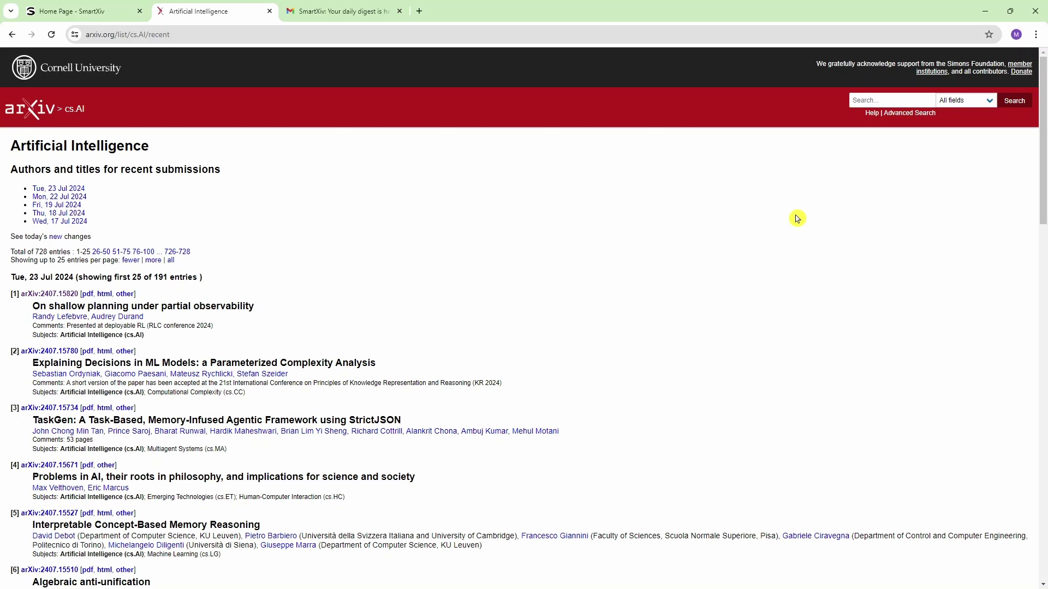
Search arXiv for 'rna-dna hybrid', expand the first result's abstract, then return to SmartXiv
click(885, 101)
click(925, 125)
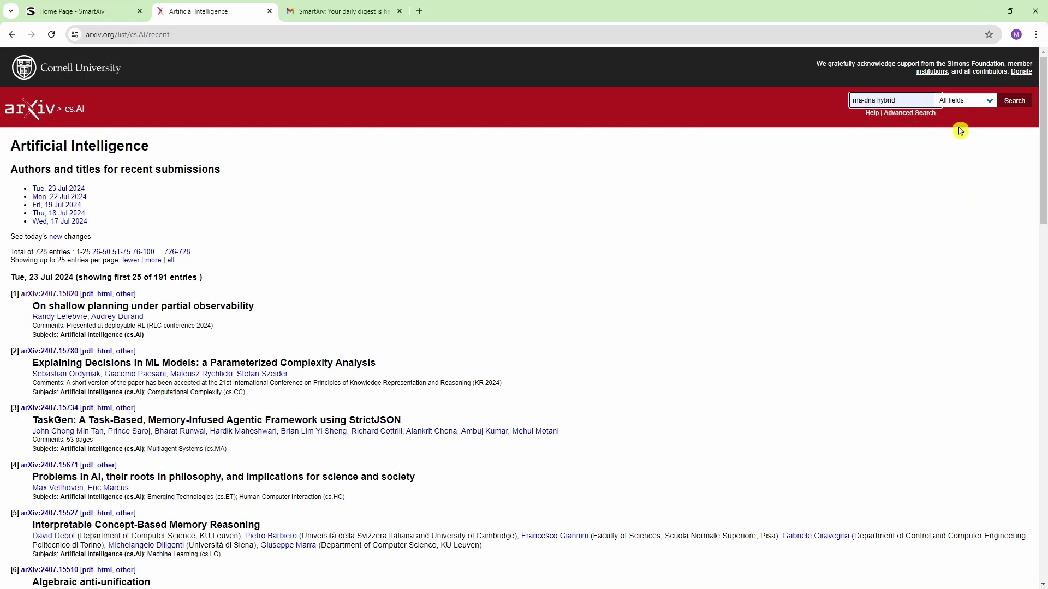
click(1012, 107)
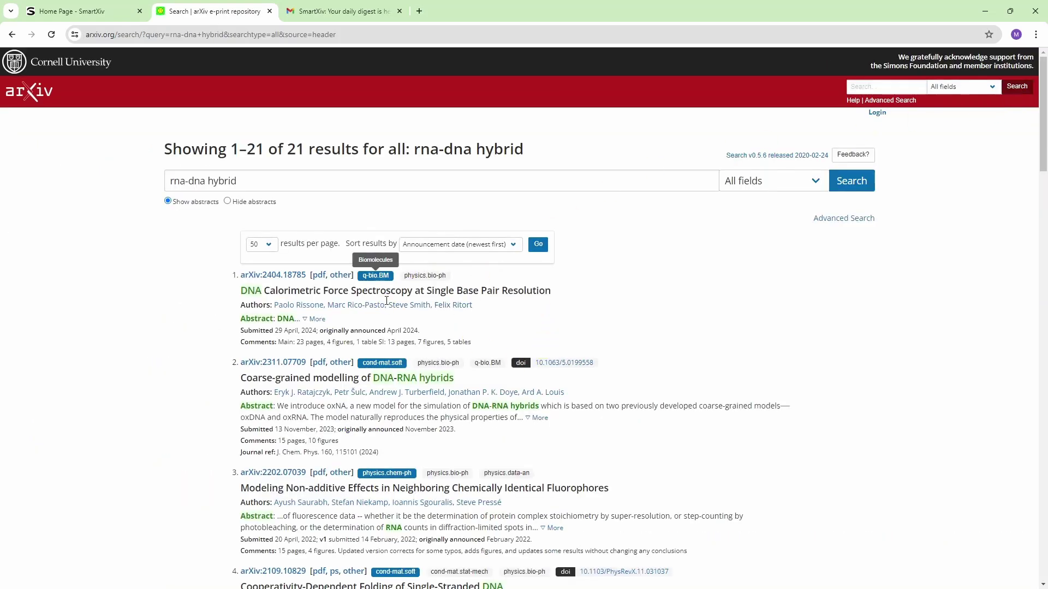
click(316, 320)
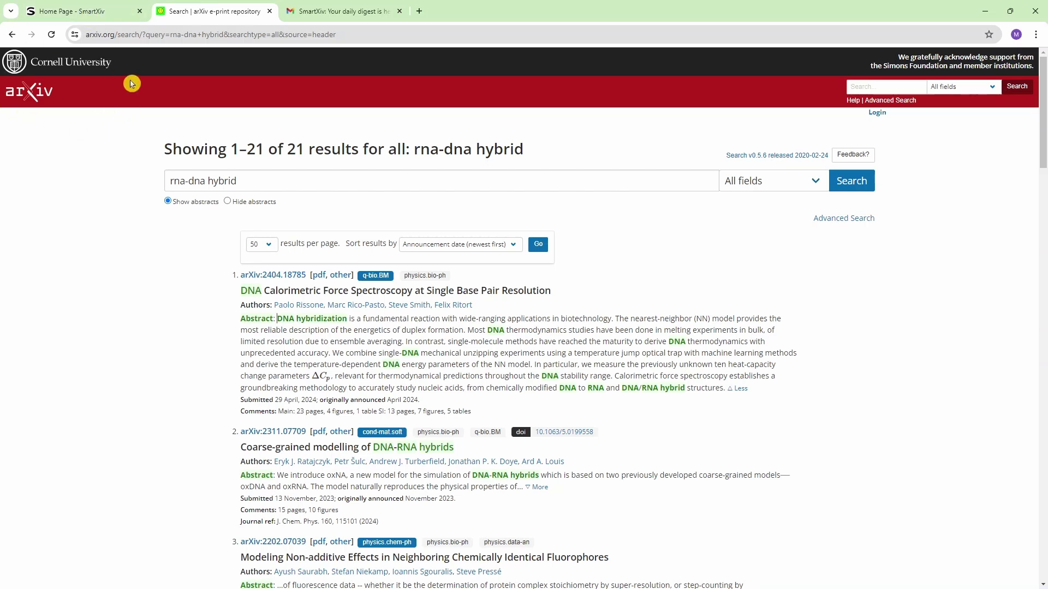
click(86, 12)
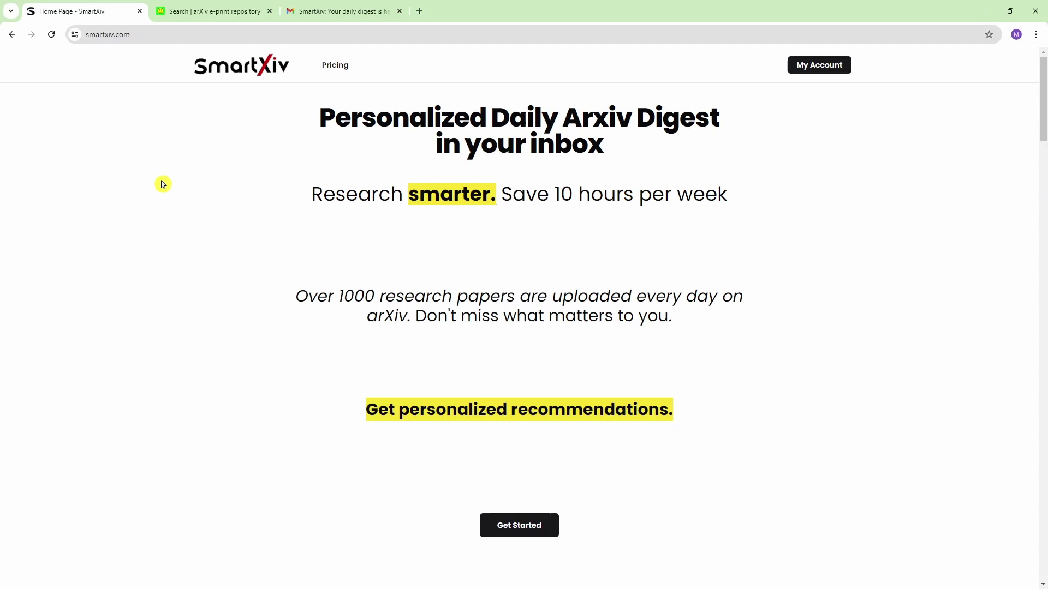
On the SmartXiv account page, review paper count and frequency, keeping 25 papers daily
click(814, 67)
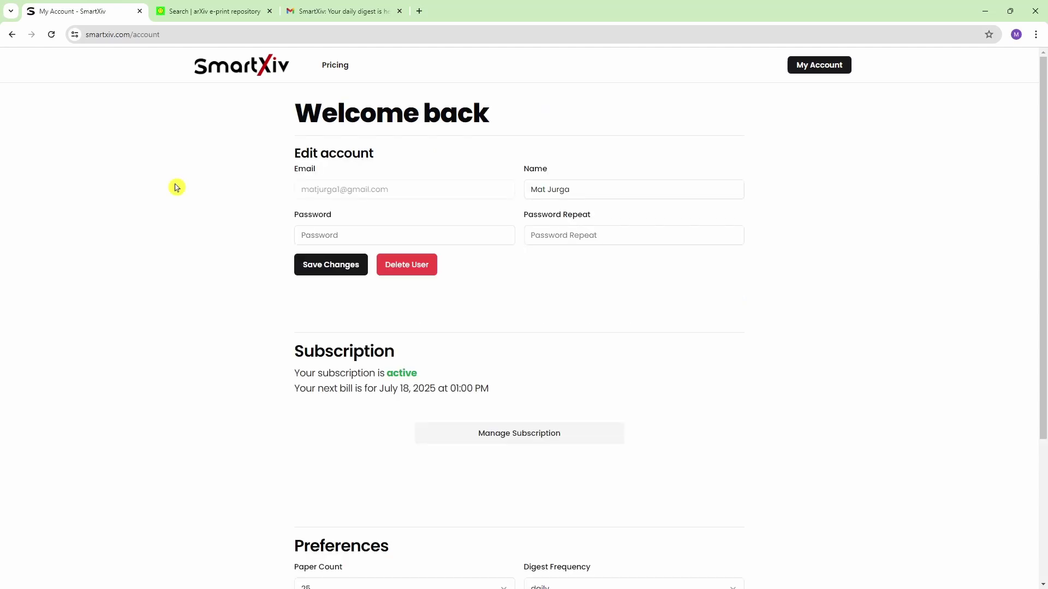
scroll(175, 187, down, 1)
scroll(176, 188, down, 2)
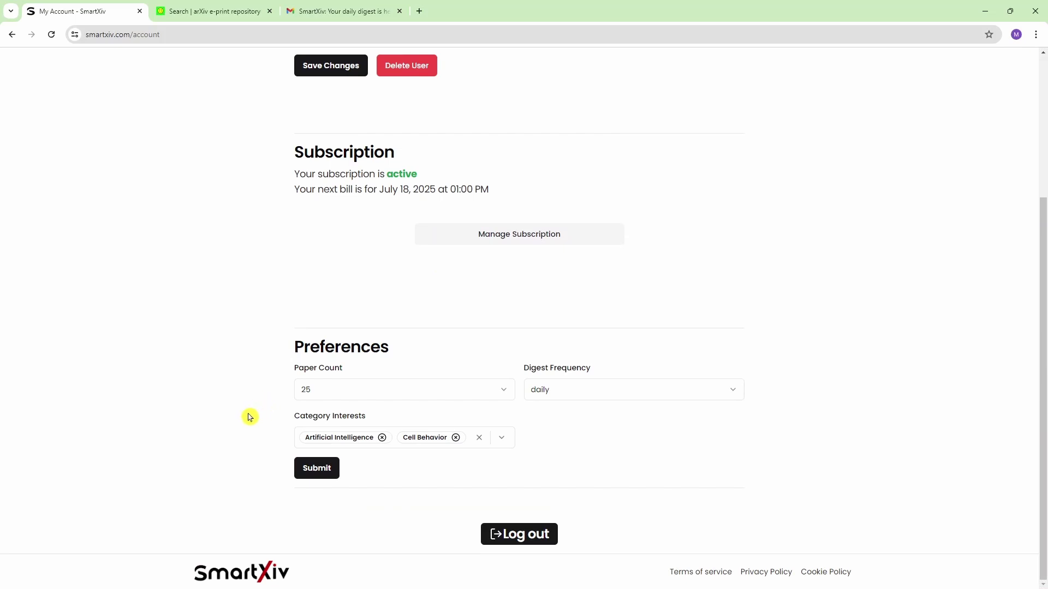
click(340, 399)
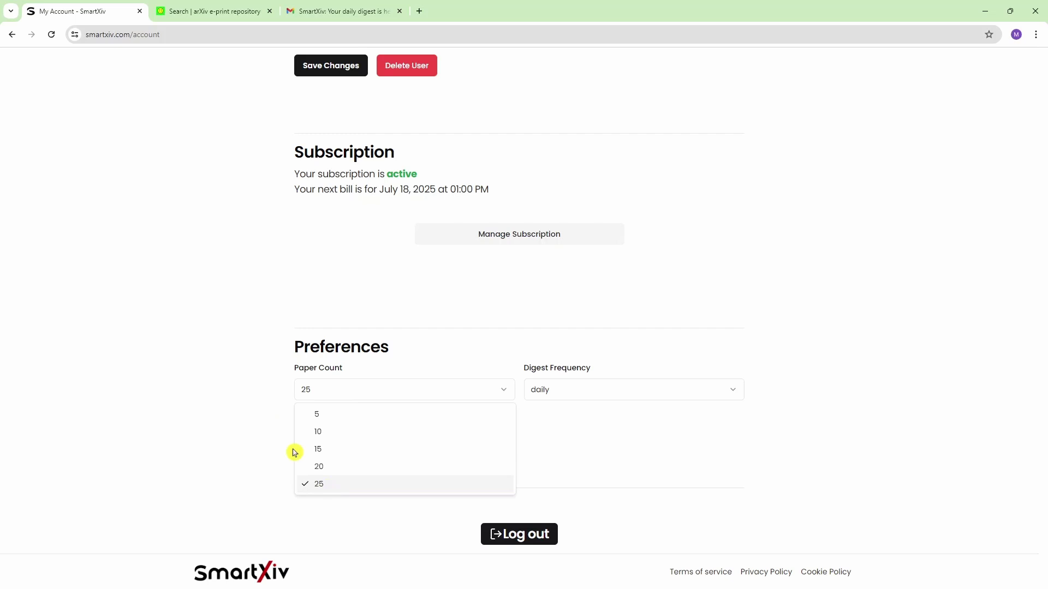
click(325, 399)
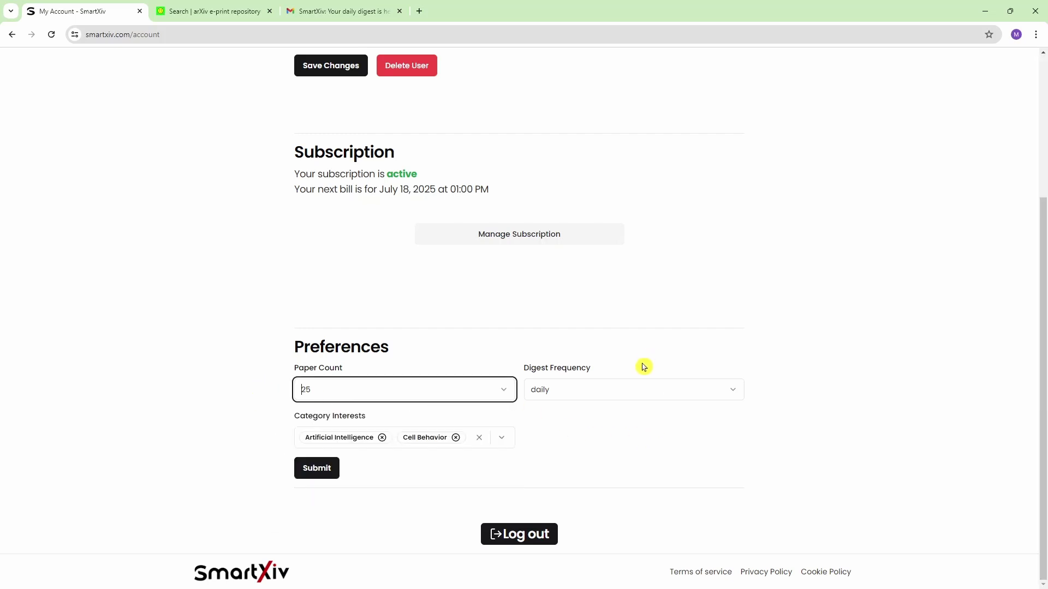
click(629, 396)
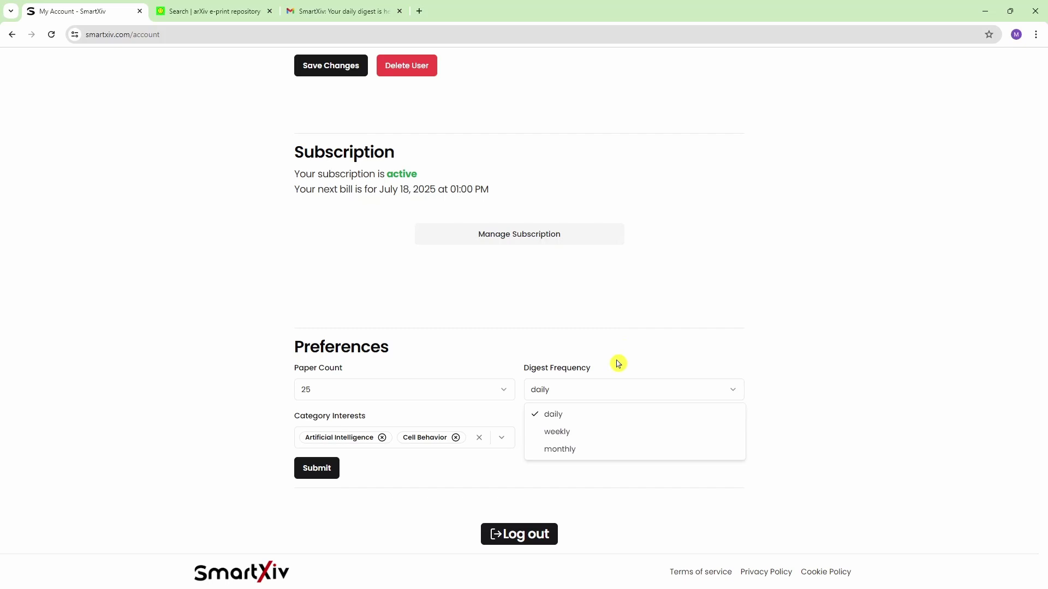
click(625, 346)
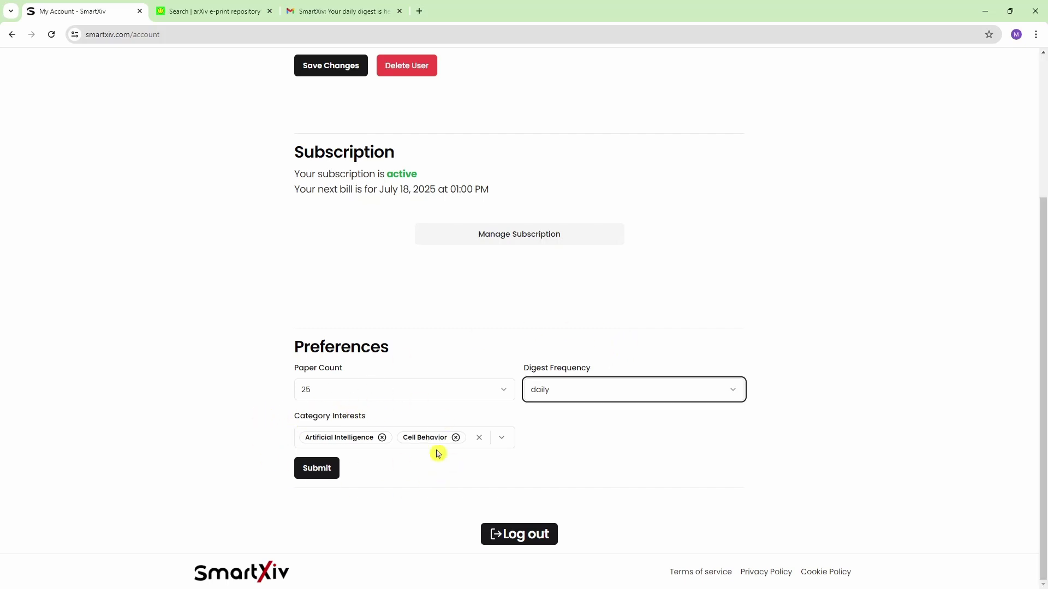
Review the category interests list, keeping Artificial Intelligence and Cell Behavior unchanged
click(502, 443)
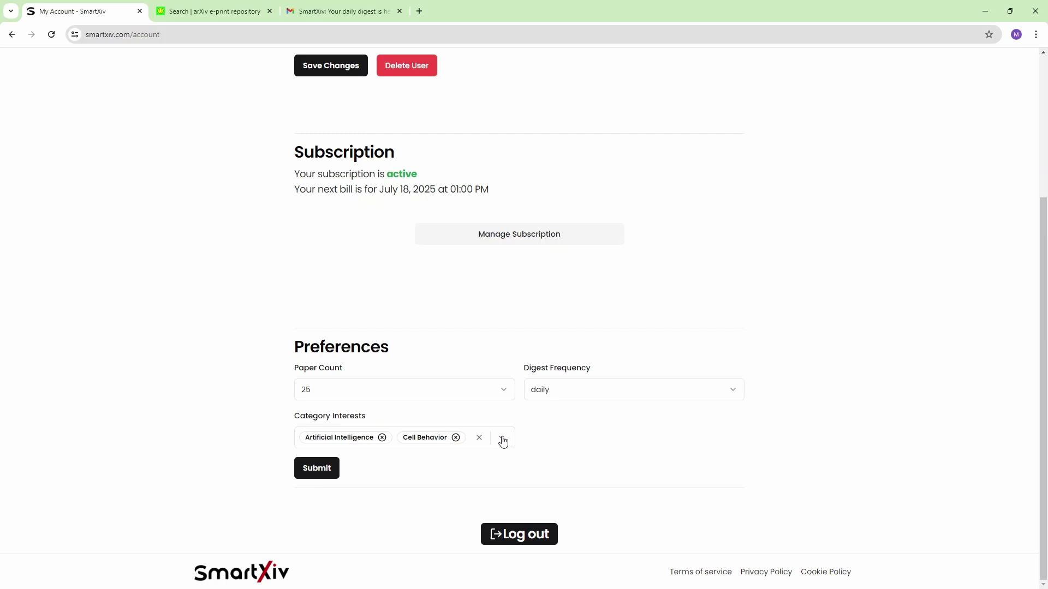
click(502, 442)
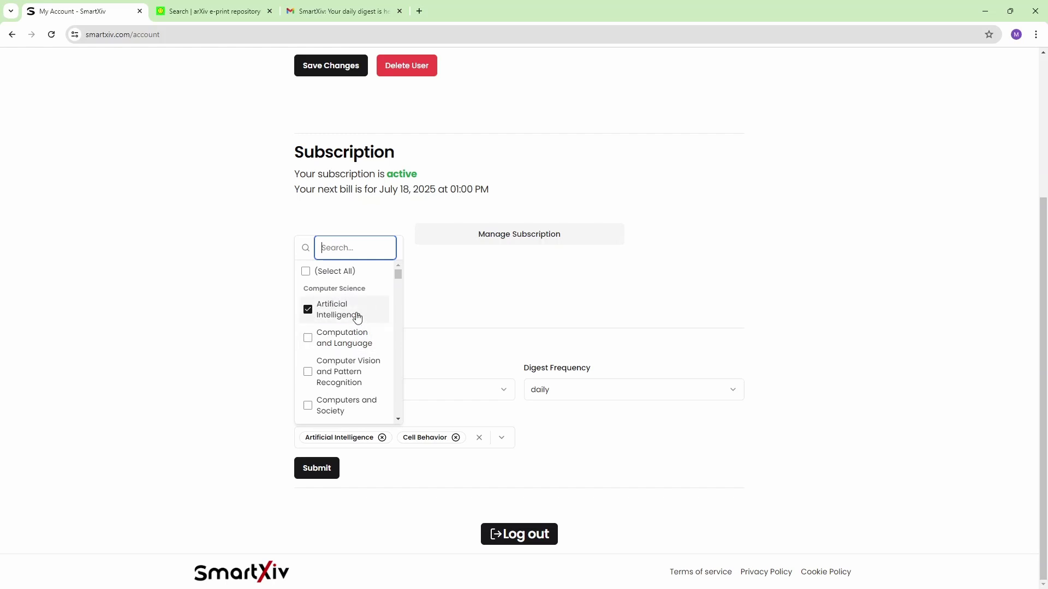
scroll(342, 355, down, 2)
scroll(339, 357, down, 2)
scroll(338, 356, down, 2)
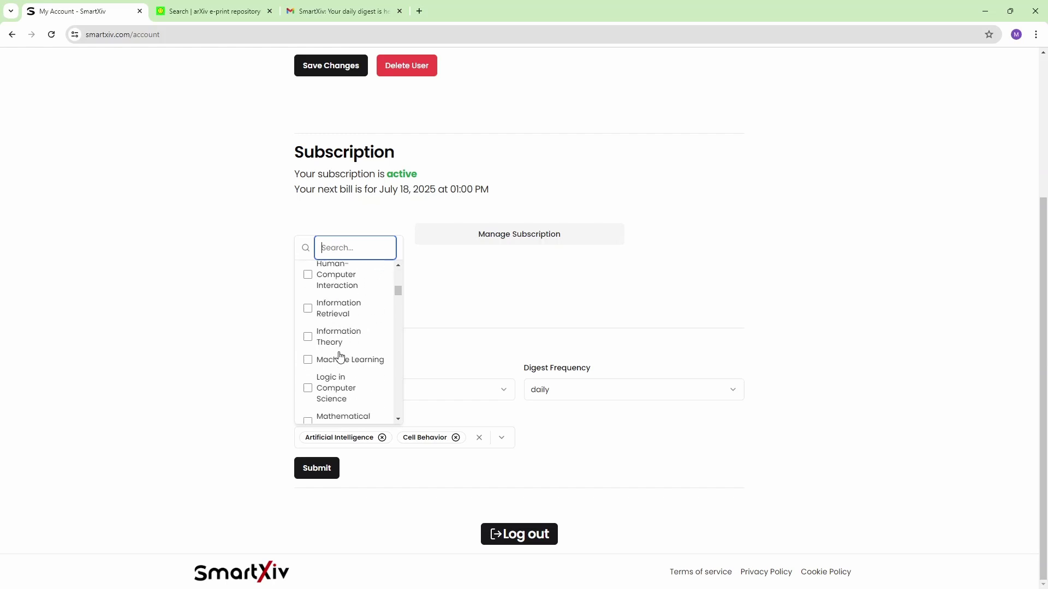
scroll(339, 356, down, 2)
scroll(340, 356, down, 2)
scroll(340, 356, down, 2)
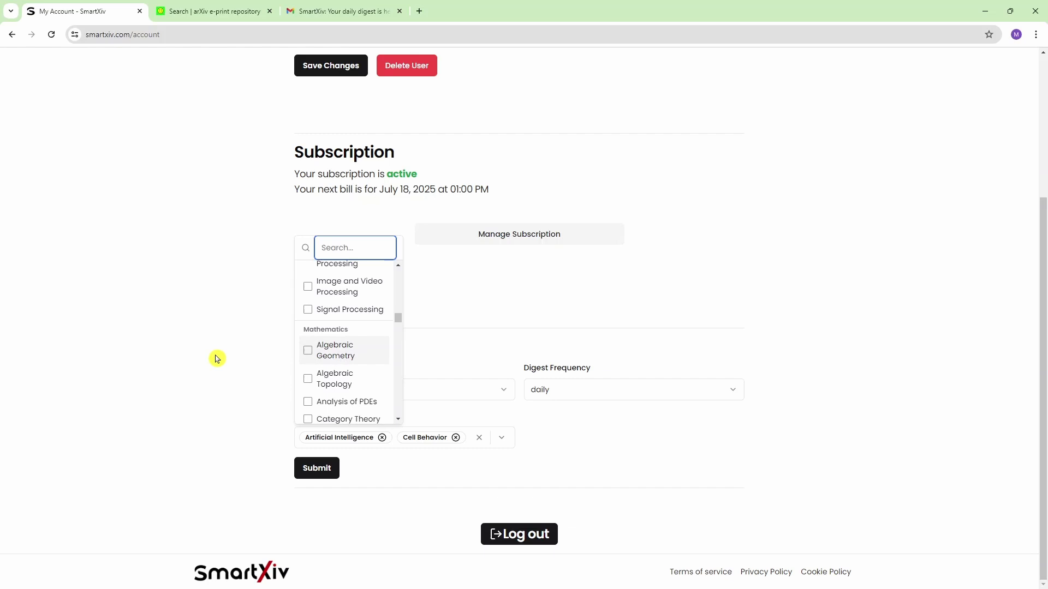
click(217, 359)
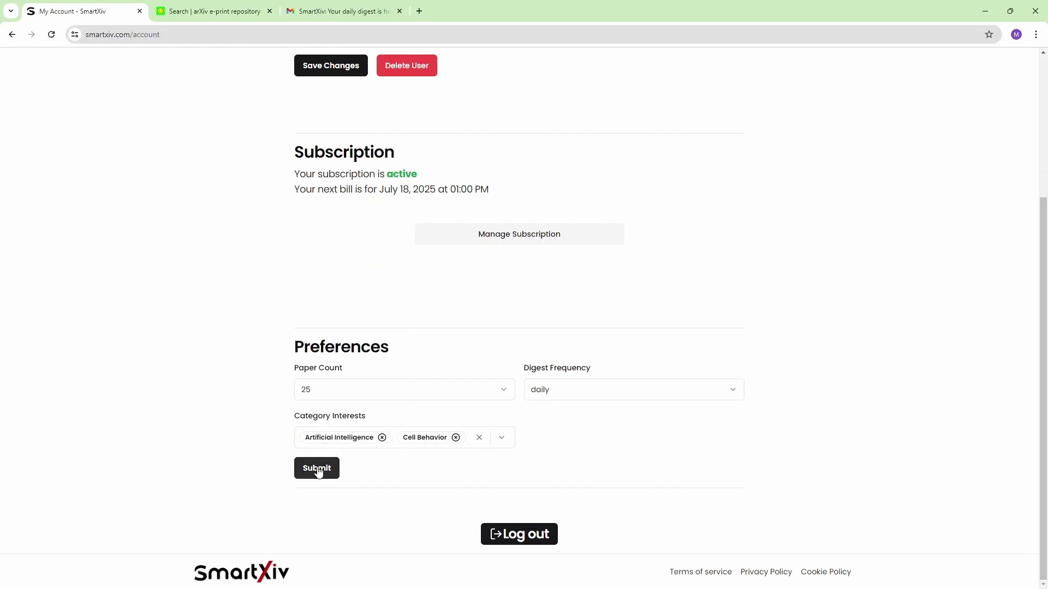
click(343, 17)
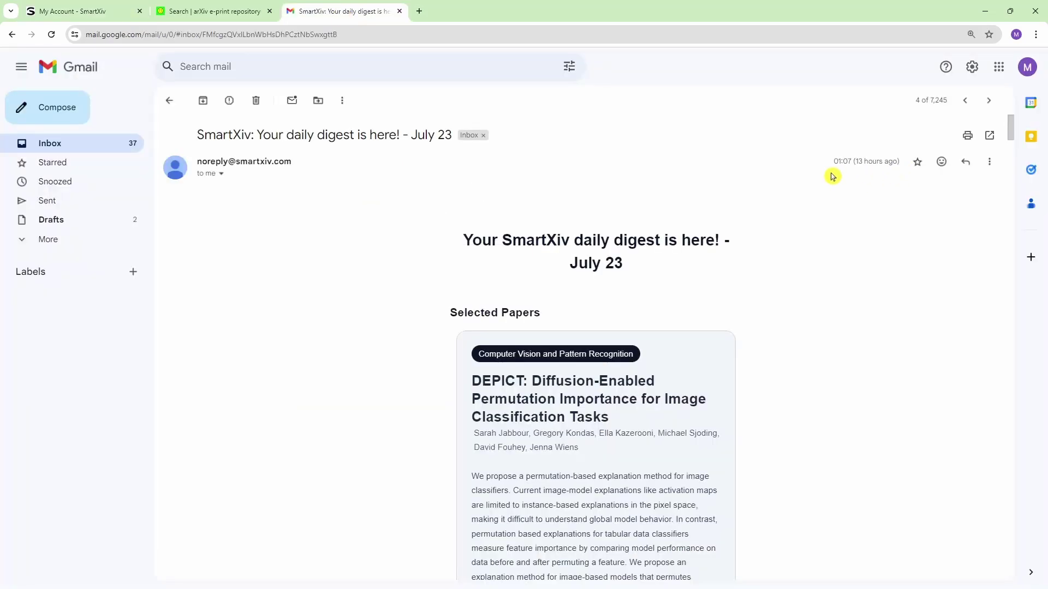
drag(832, 162, 894, 163)
click(895, 164)
scroll(370, 407, down, 2)
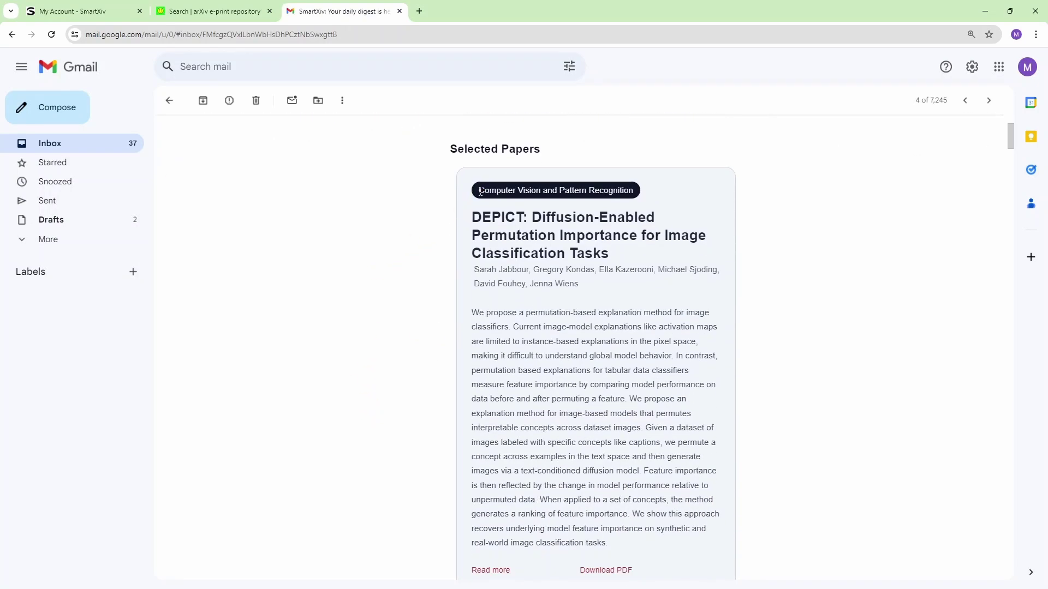
drag(479, 189, 644, 200)
drag(504, 218, 620, 236)
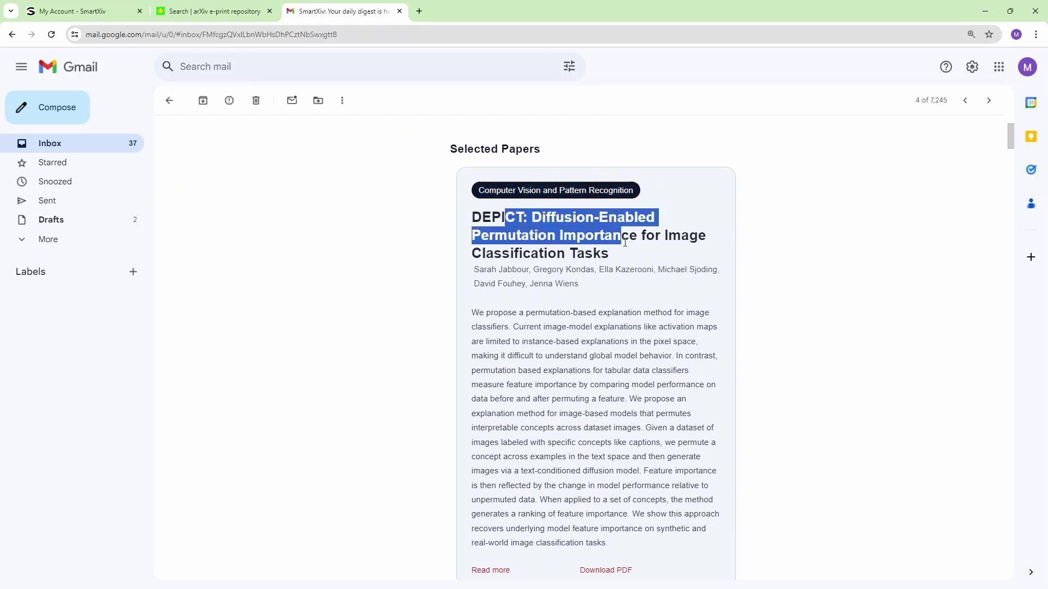
drag(593, 286, 523, 271)
click(489, 316)
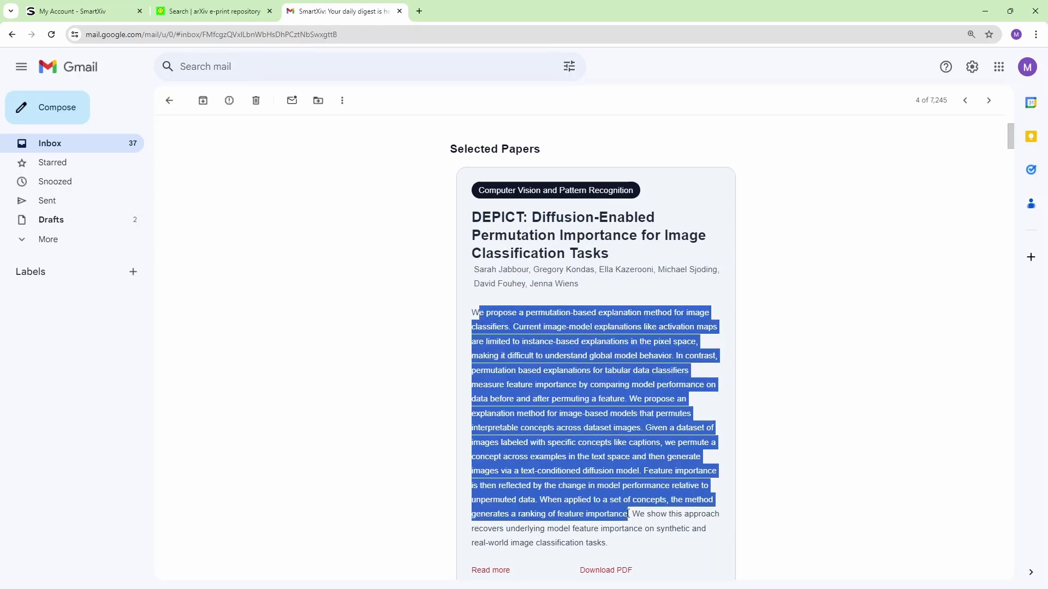
drag(500, 316, 626, 546)
click(627, 546)
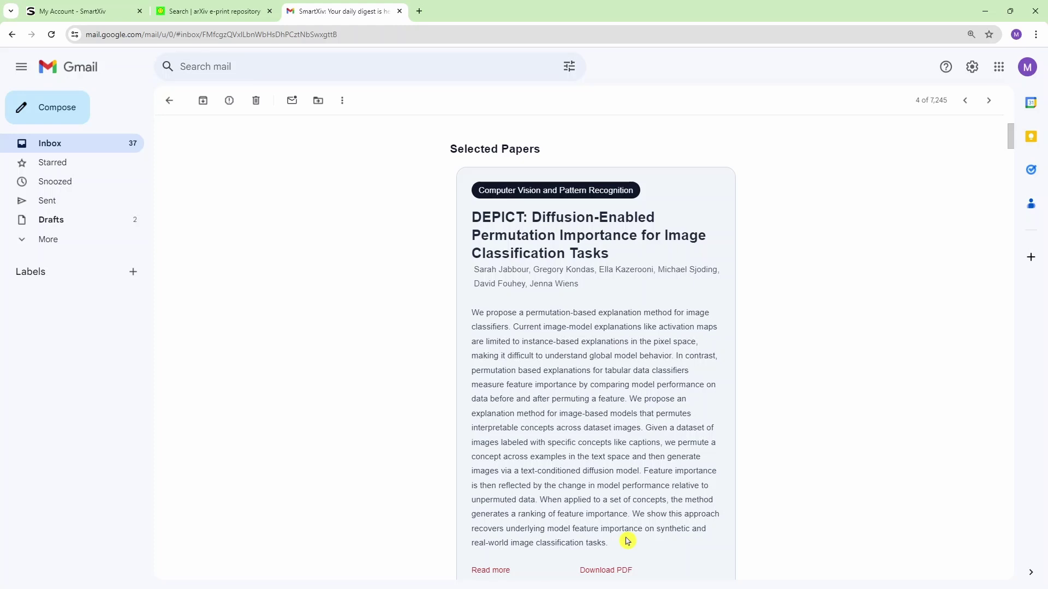
scroll(573, 424, down, 1)
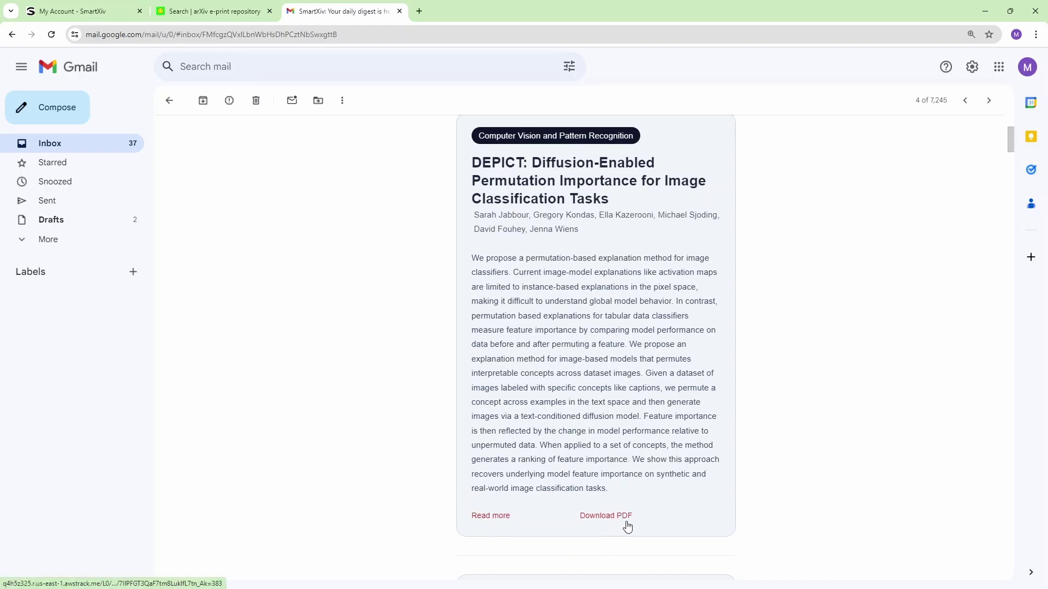
scroll(679, 458, down, 2)
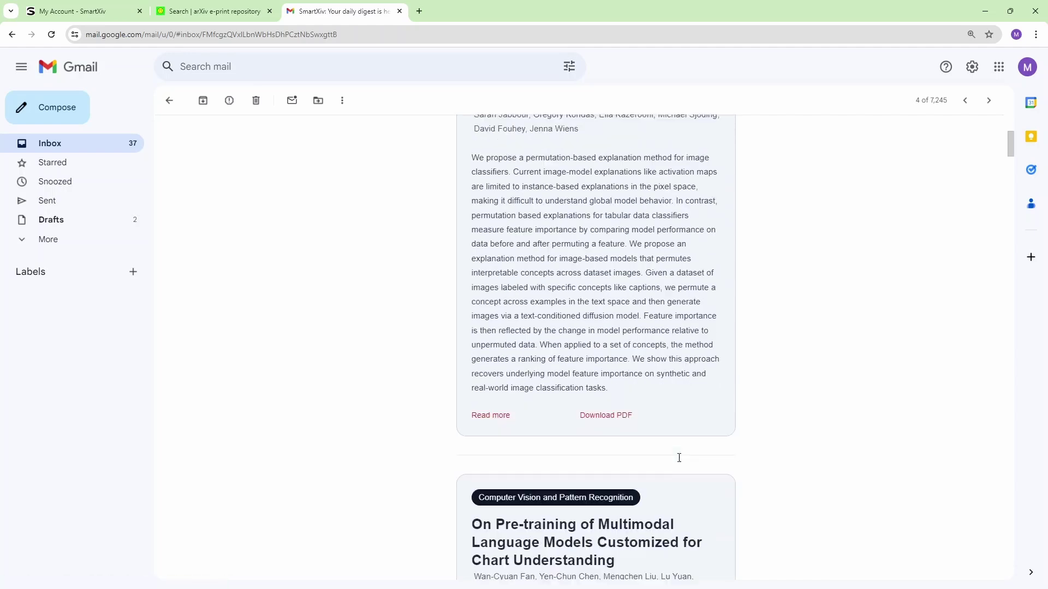
scroll(688, 455, down, 2)
scroll(695, 446, down, 3)
scroll(627, 434, down, 2)
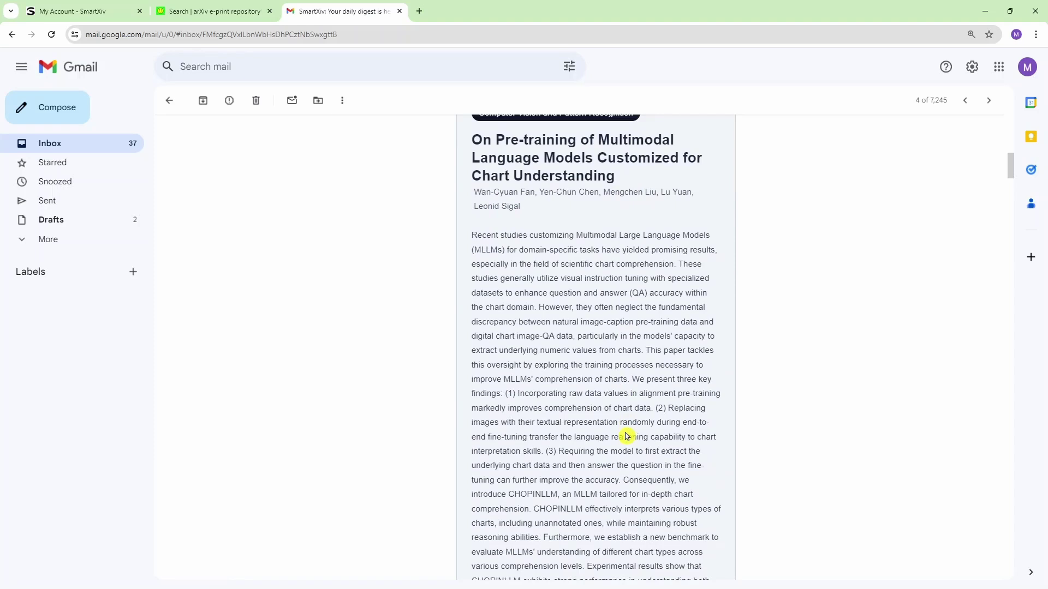
scroll(627, 435, down, 1)
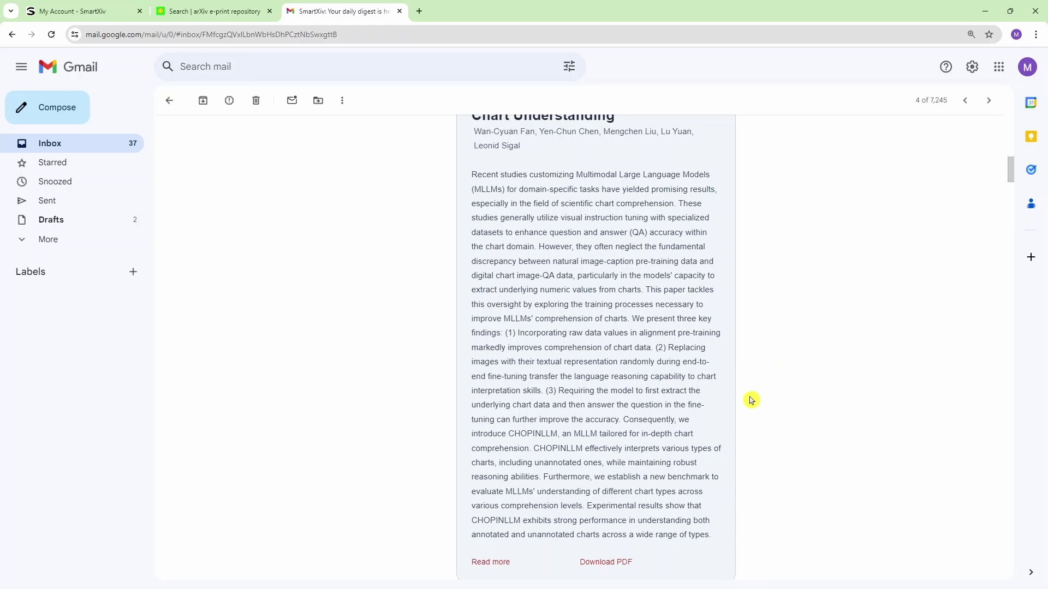
scroll(751, 411, down, 1)
scroll(752, 412, down, 2)
scroll(752, 412, down, 1)
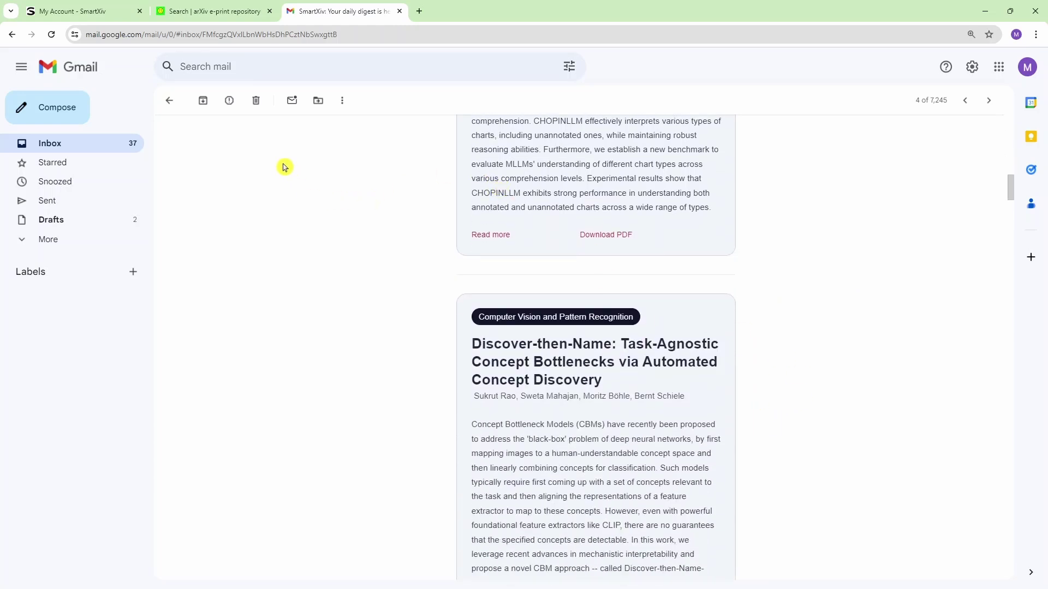
Leave the digest email for the SmartXiv account tab and go to its home page
click(90, 10)
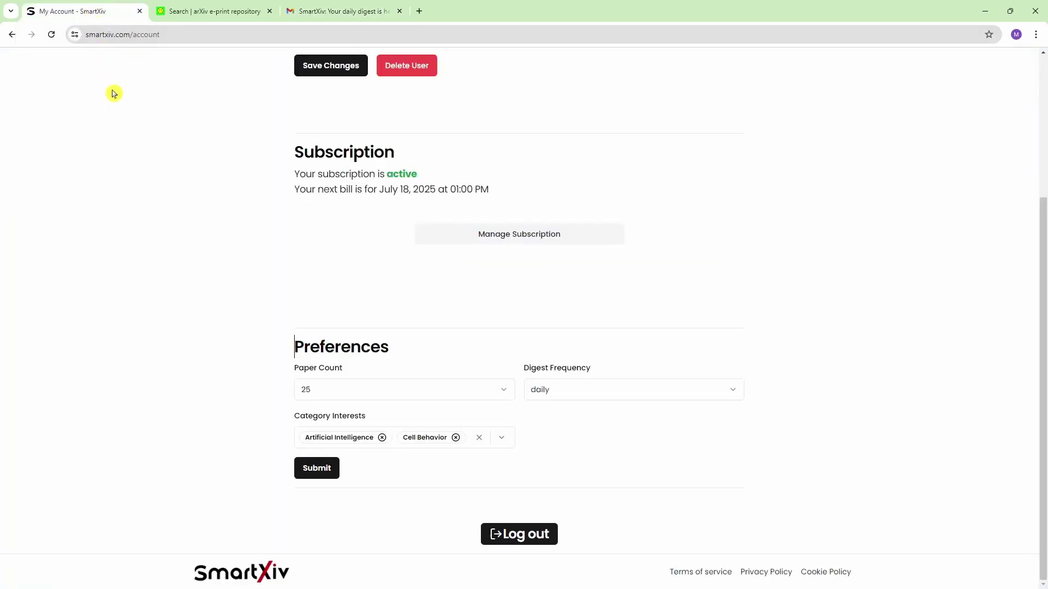
scroll(124, 115, up, 3)
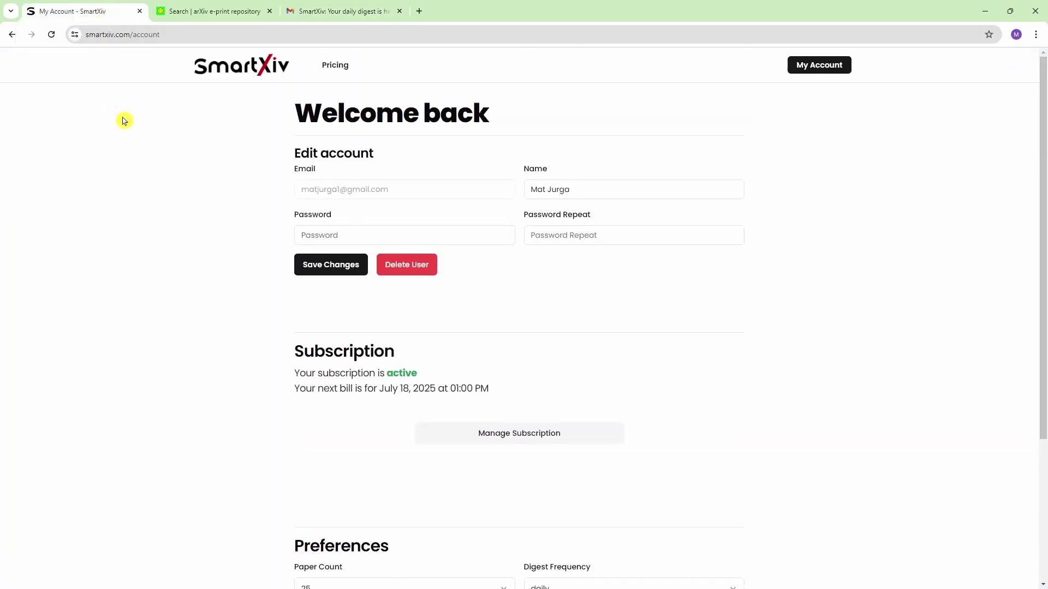
click(217, 80)
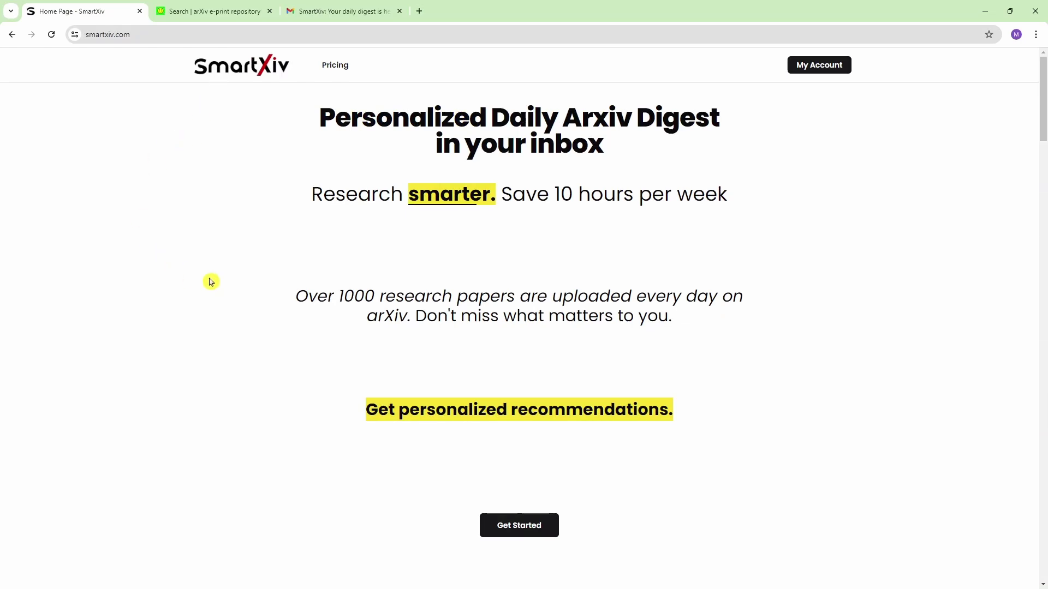
scroll(210, 282, down, 5)
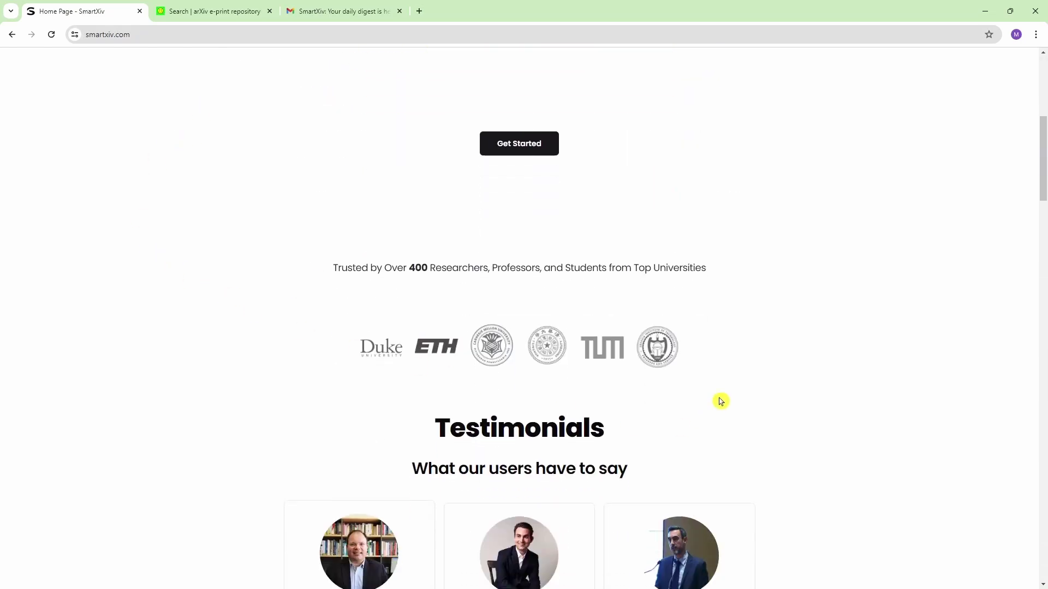
scroll(757, 376, down, 3)
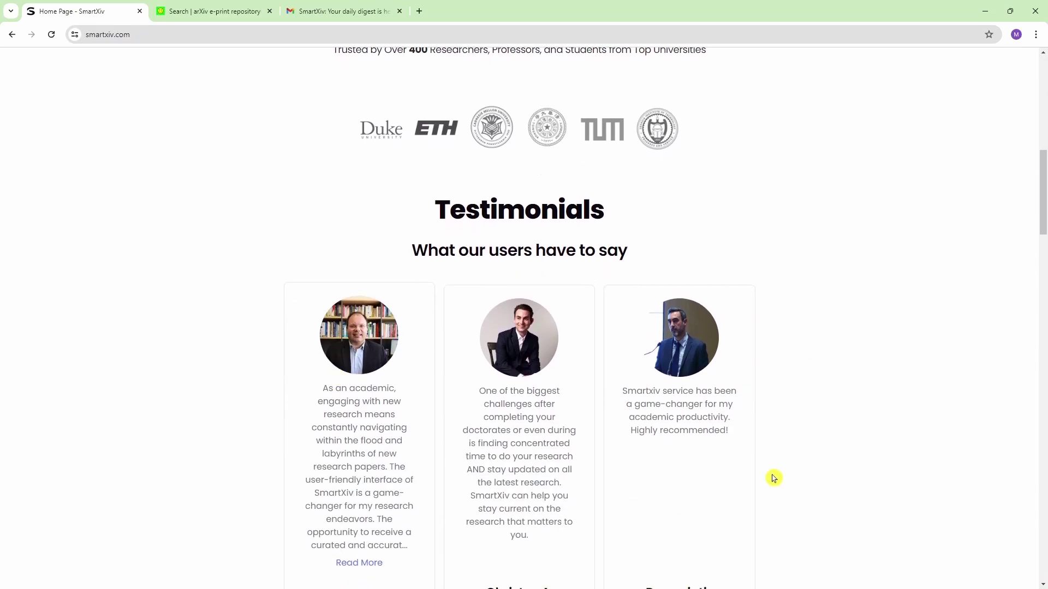
scroll(774, 478, down, 1)
scroll(774, 479, down, 4)
scroll(774, 478, down, 3)
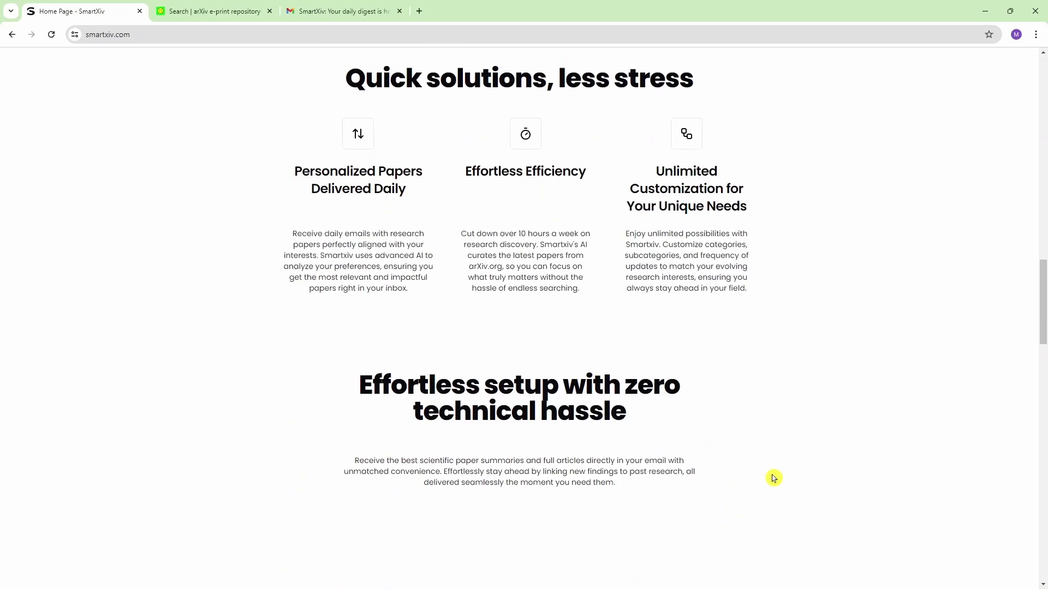
scroll(774, 479, down, 4)
scroll(774, 478, down, 2)
scroll(773, 479, down, 2)
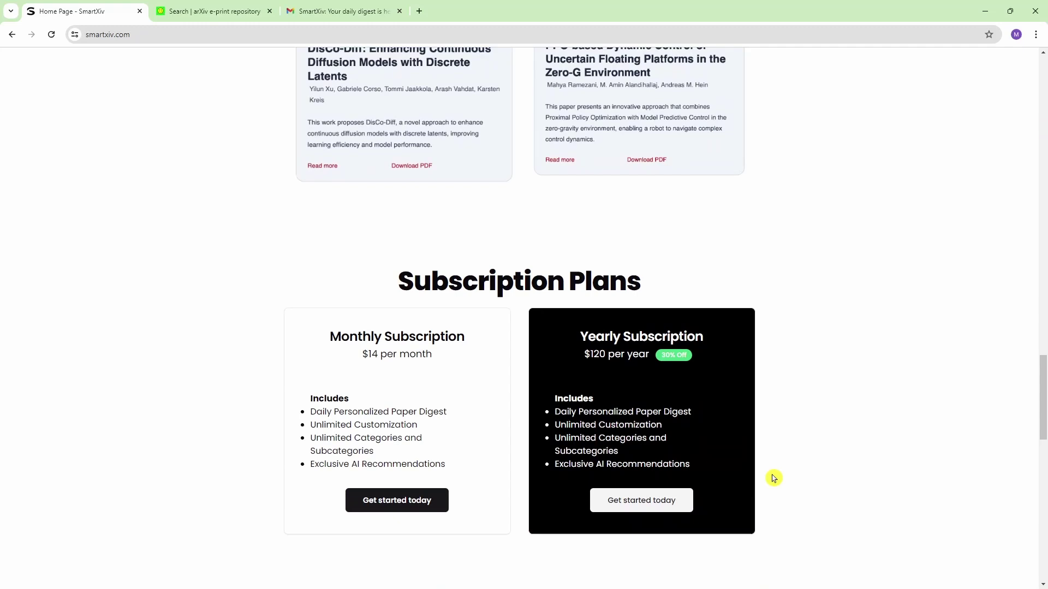
scroll(773, 478, down, 1)
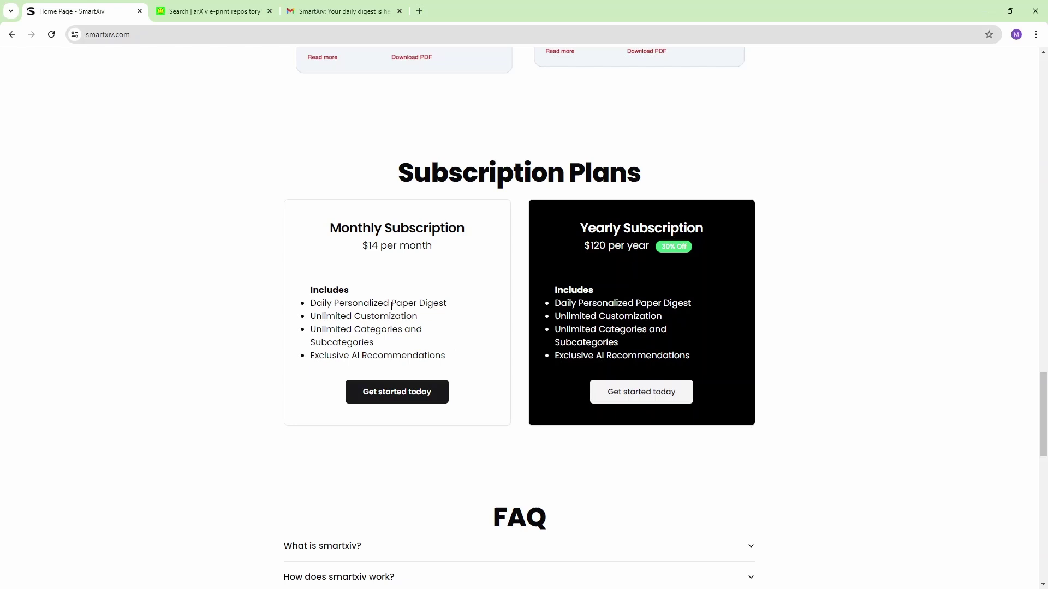
Highlight the monthly plan's AI Recommendations feature and its $14 per month price
drag(383, 358, 463, 361)
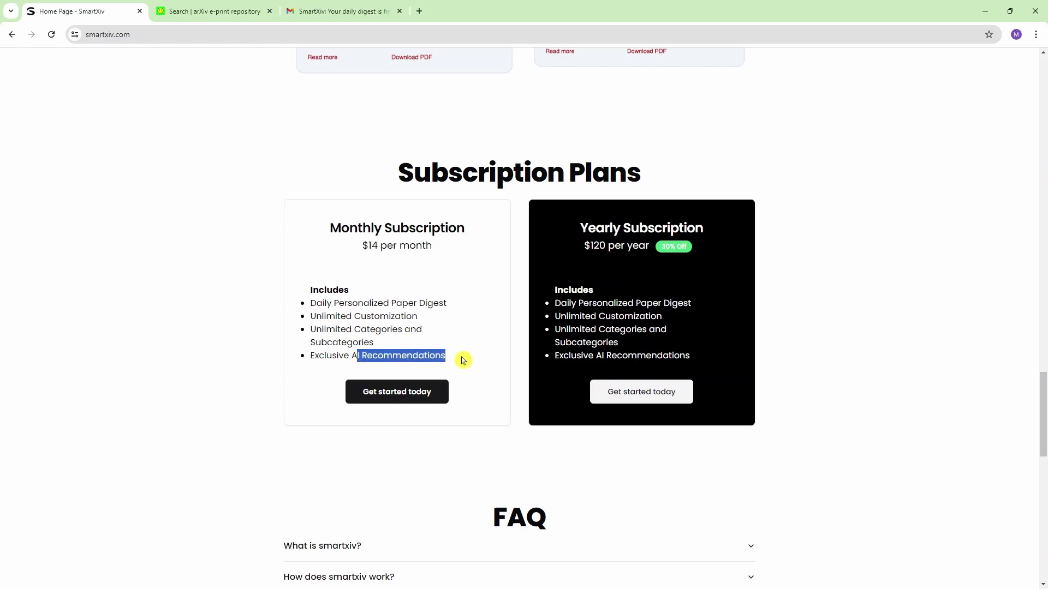
click(374, 306)
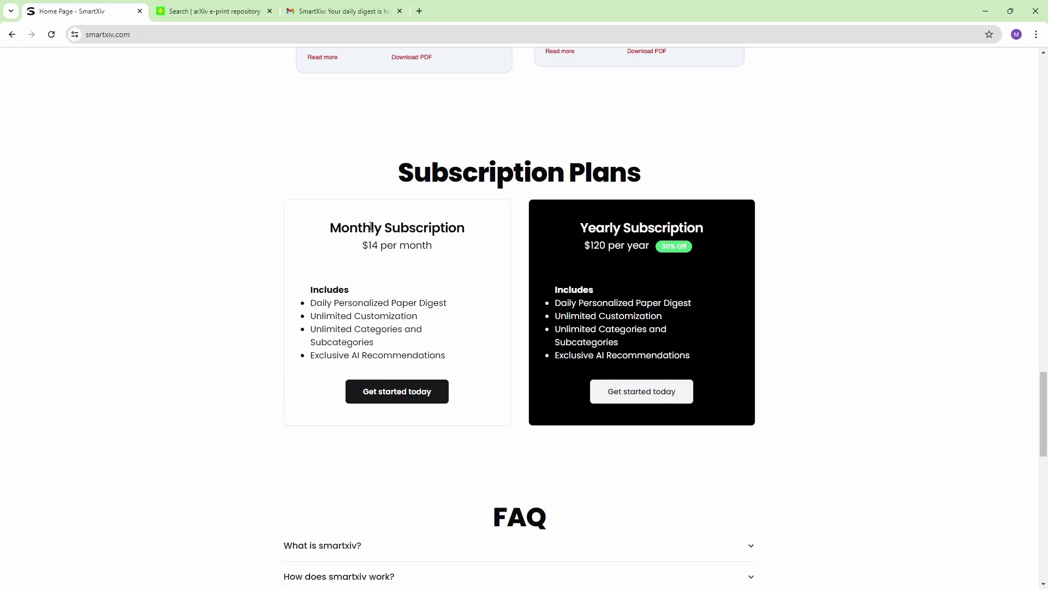
drag(366, 247, 431, 248)
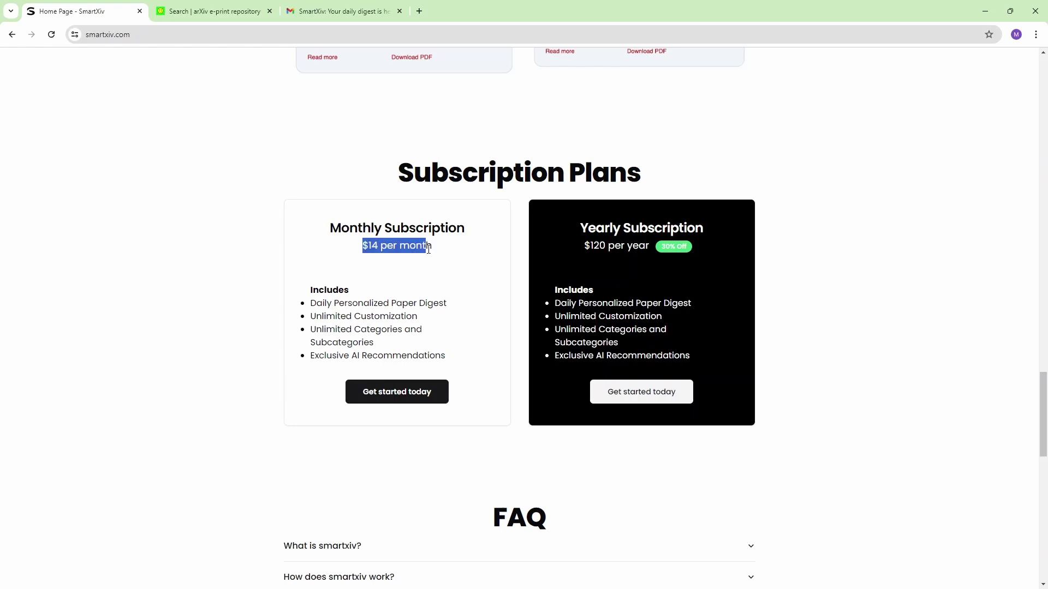
click(619, 256)
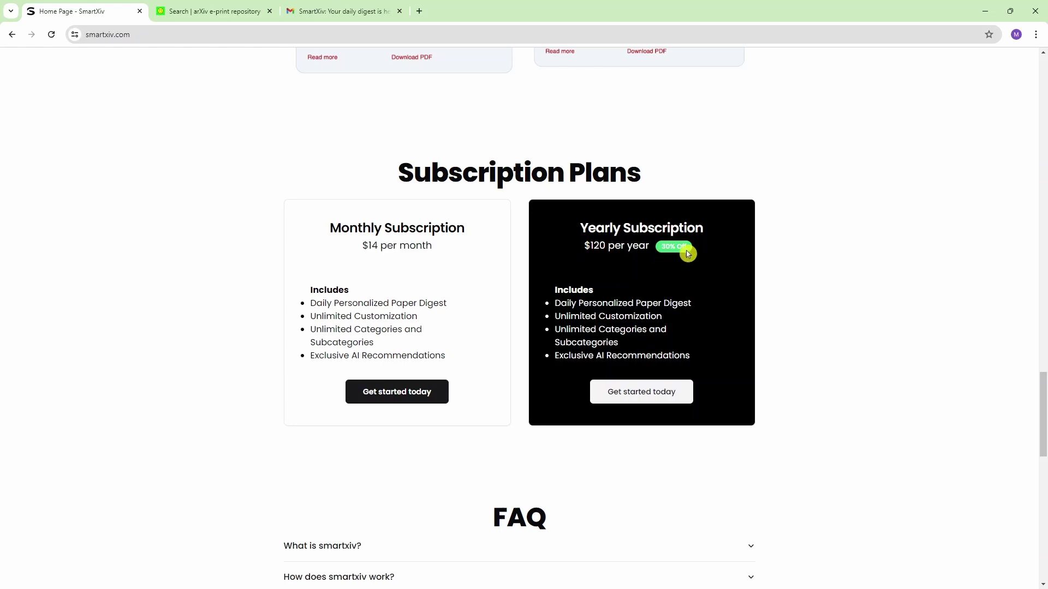